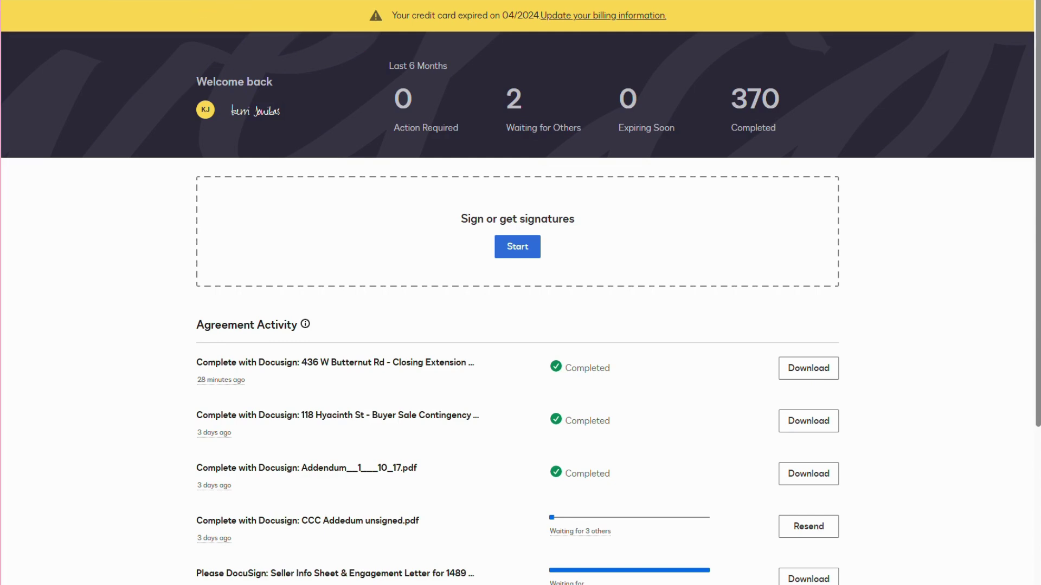
- Open Templates and expand Form Libraries, Show More, Folders and Envelope Templates in the sidebar
click(218, 4)
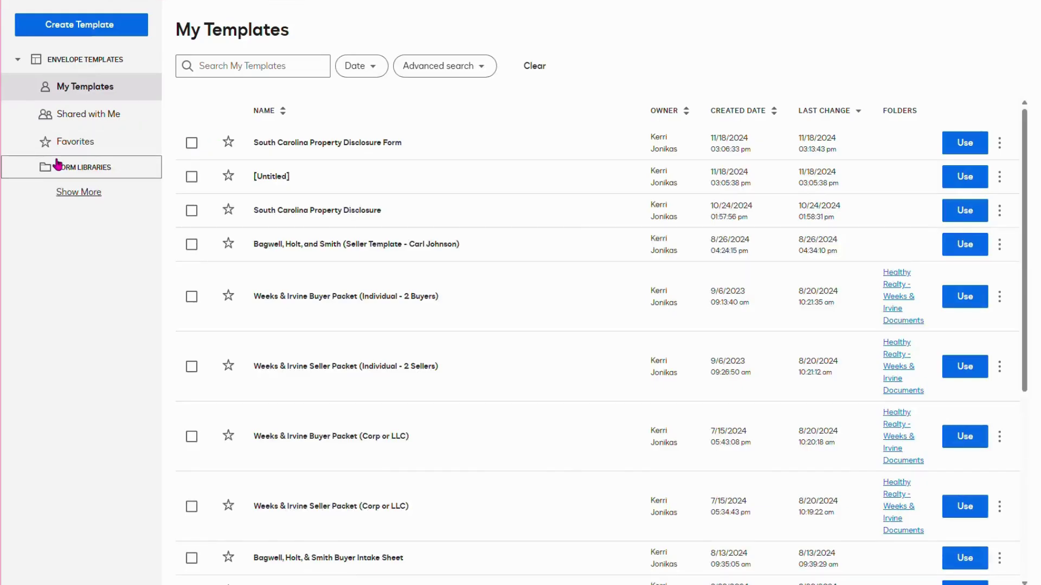
click(42, 169)
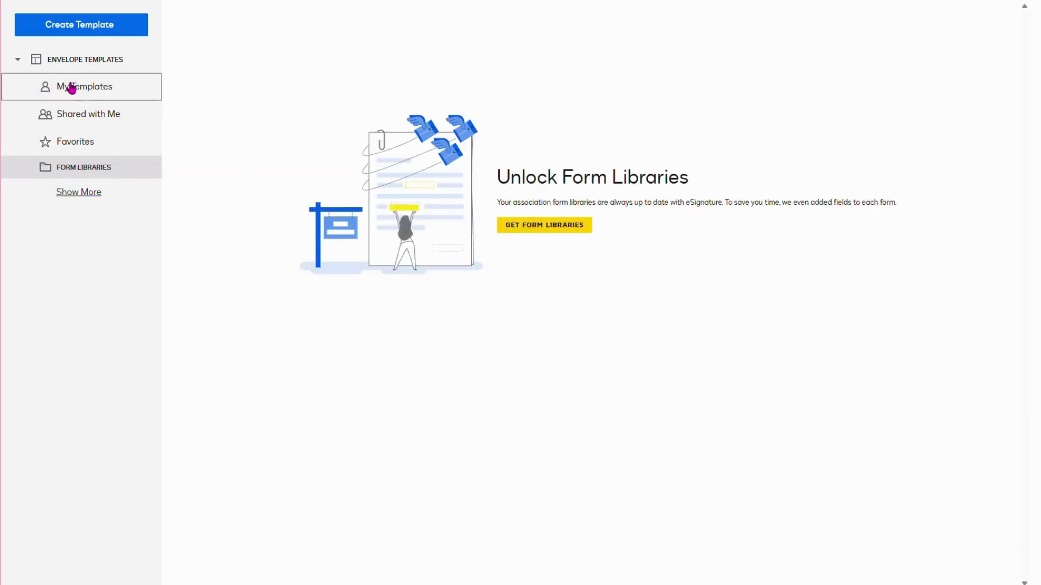
click(68, 200)
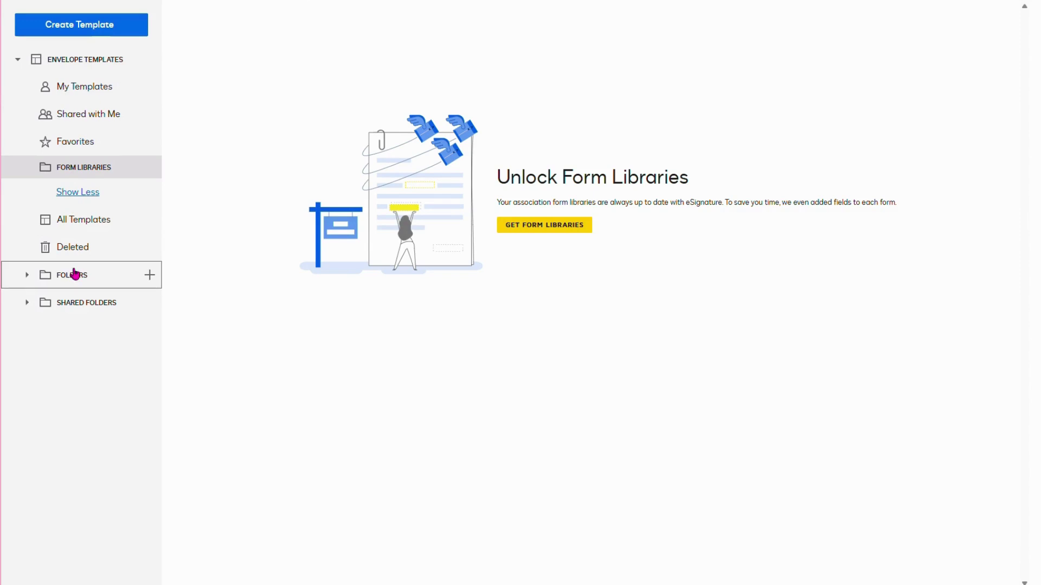
click(71, 275)
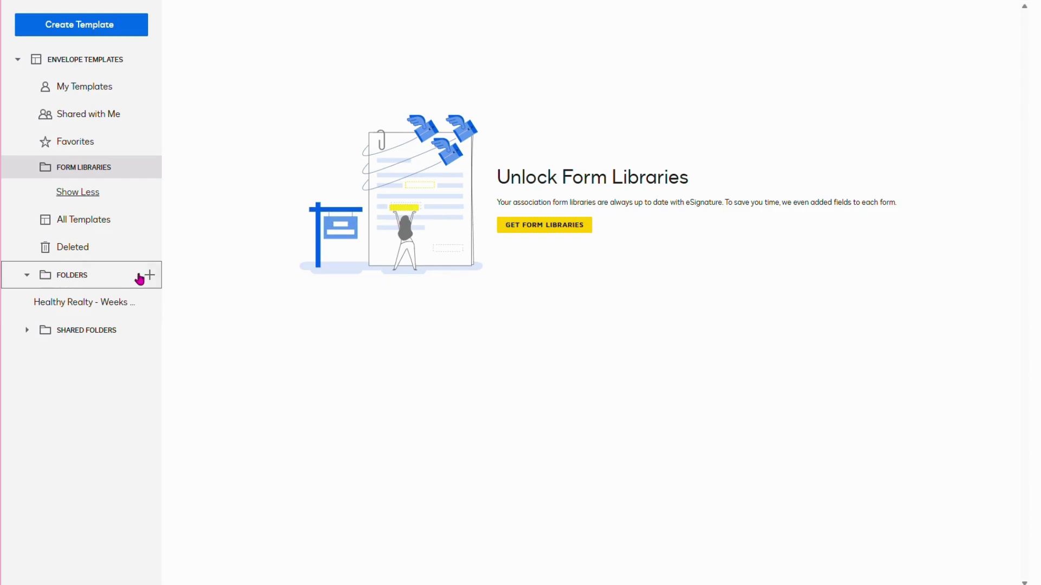
click(67, 60)
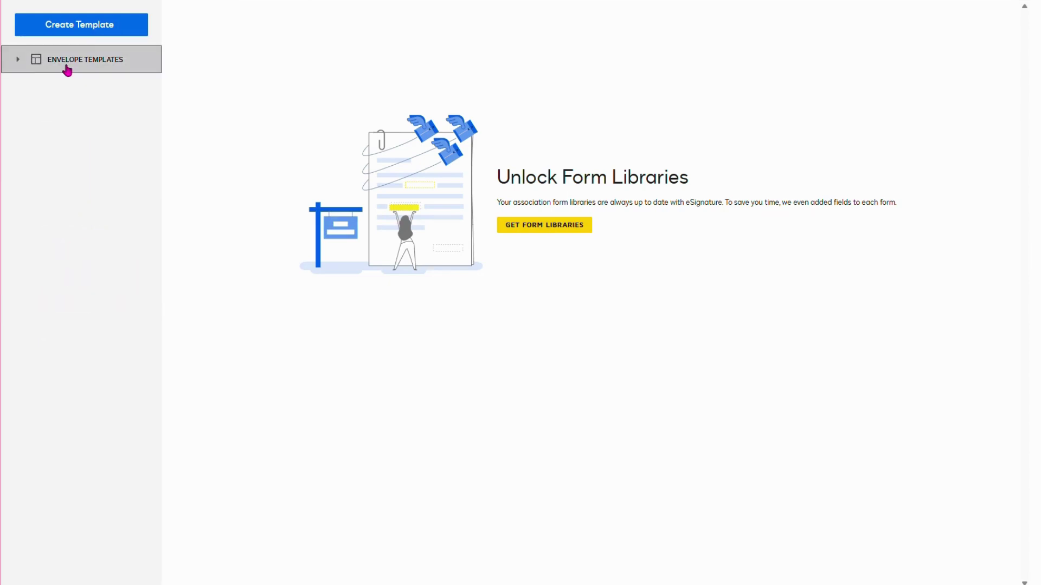
click(65, 60)
click(60, 86)
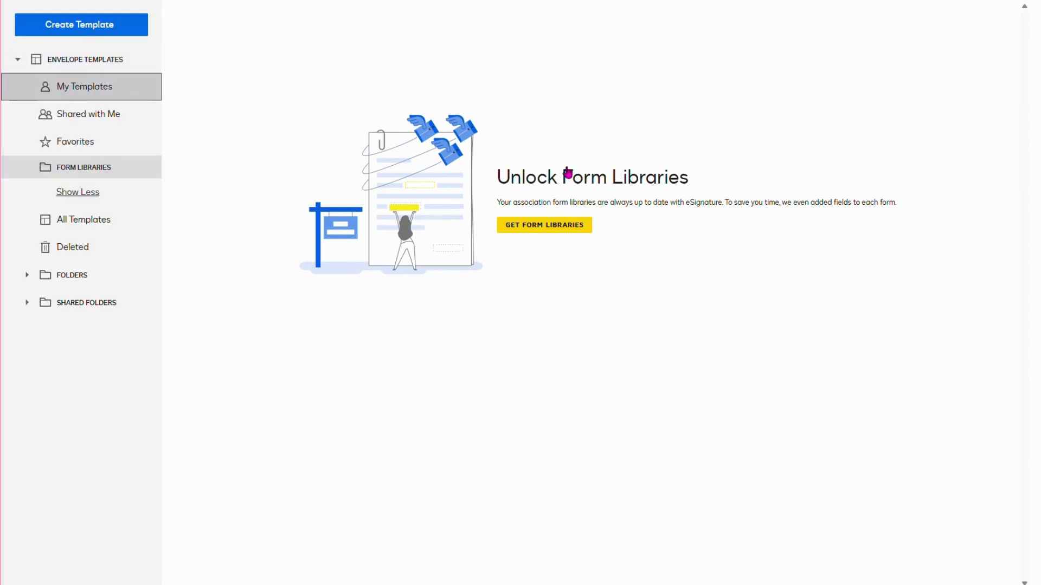
- Scroll up and down through the My Templates list of saved templates
scroll(569, 184, down, 6)
scroll(580, 269, up, 6)
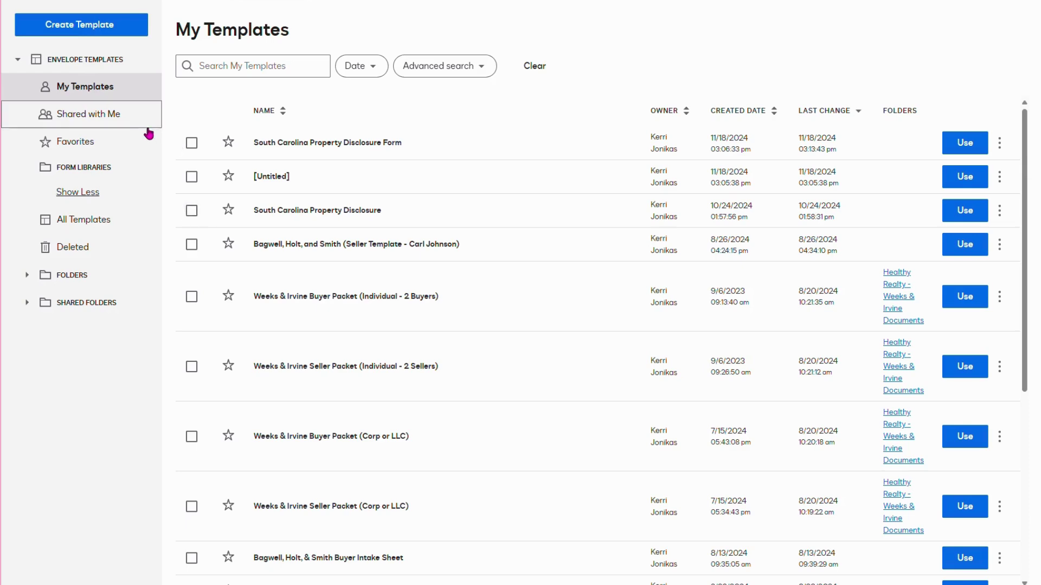
scroll(587, 332, down, 1)
scroll(591, 347, down, 5)
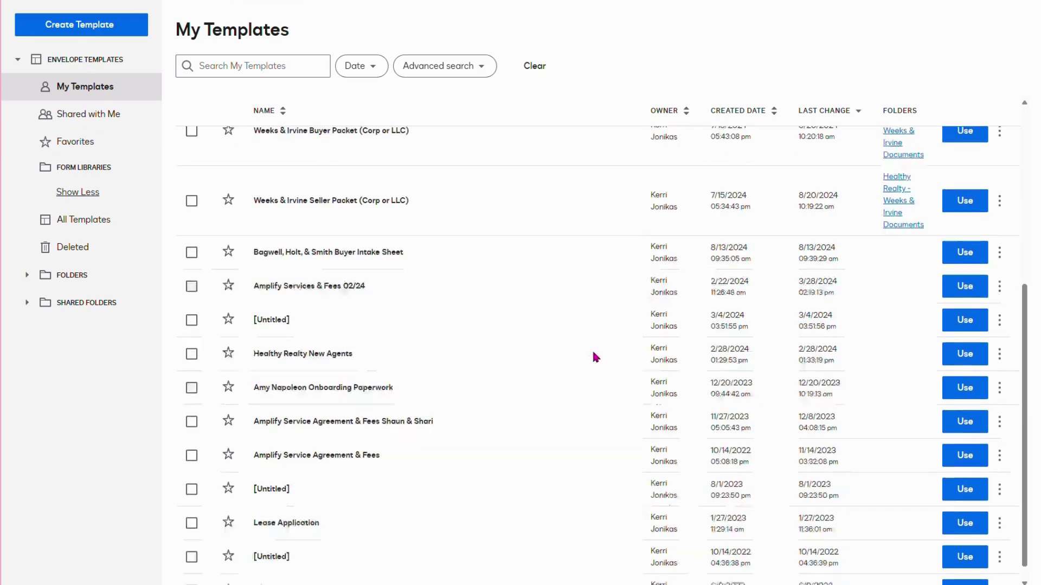
scroll(588, 353, up, 5)
scroll(553, 260, down, 5)
scroll(554, 269, up, 5)
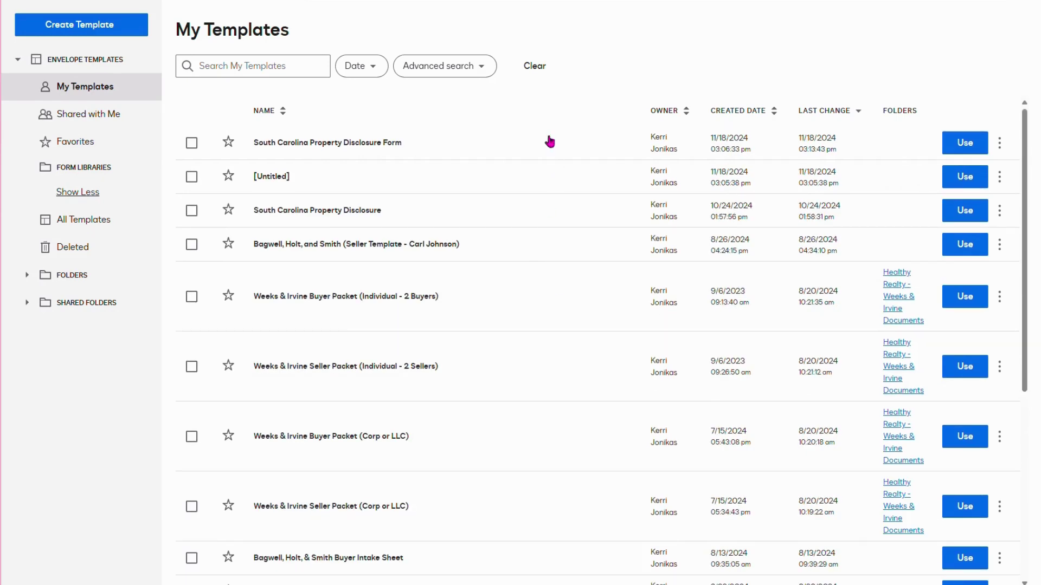
scroll(542, 148, down, 5)
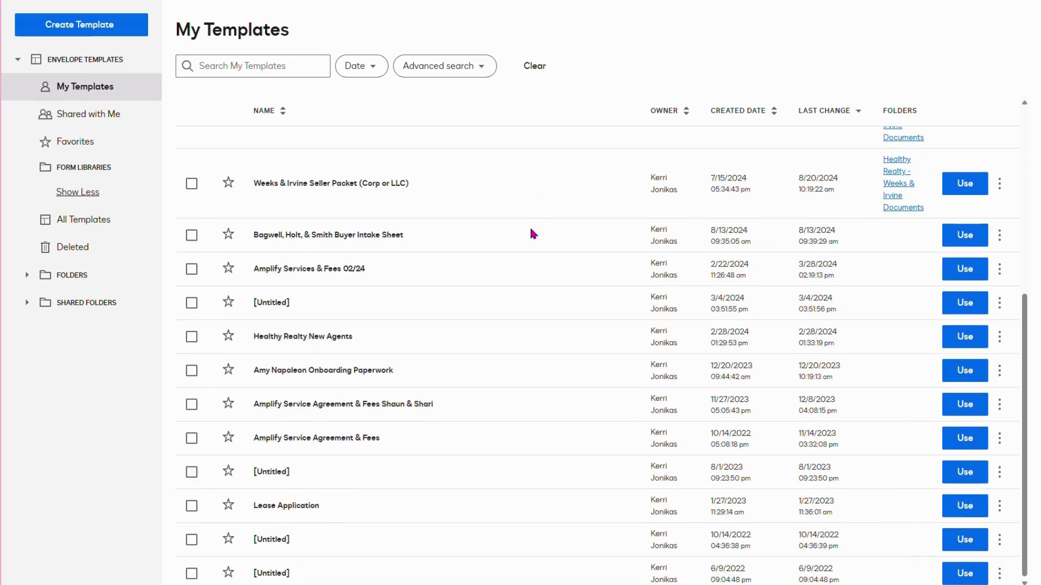
scroll(532, 232, up, 5)
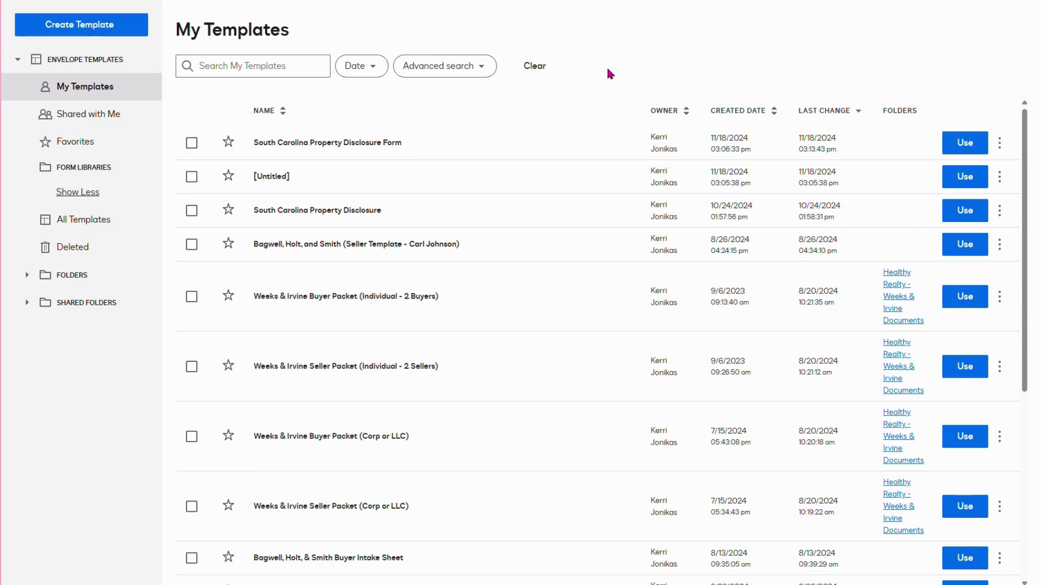
scroll(564, 218, down, 5)
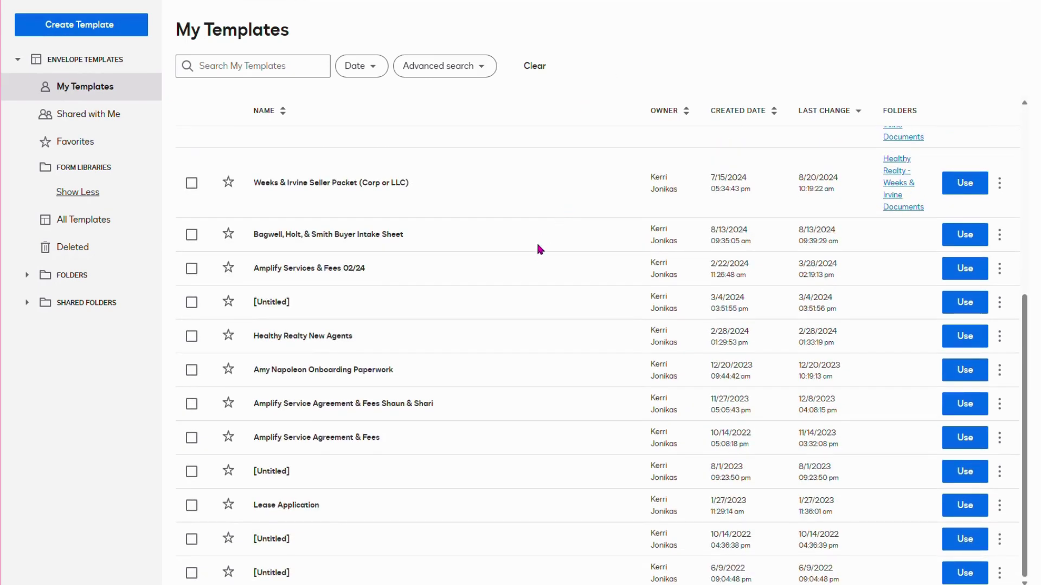
scroll(535, 263, up, 3)
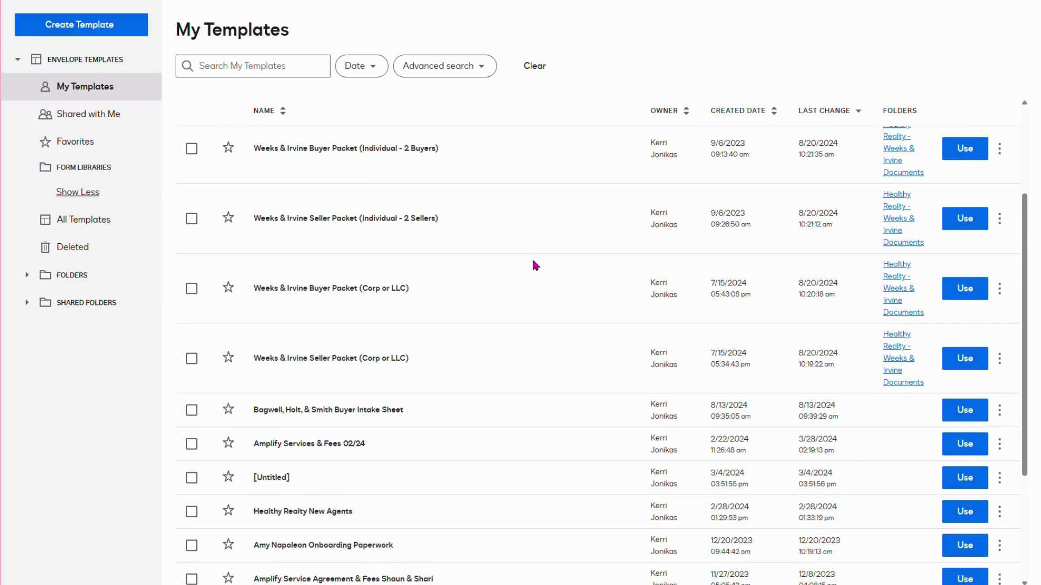
scroll(535, 265, up, 3)
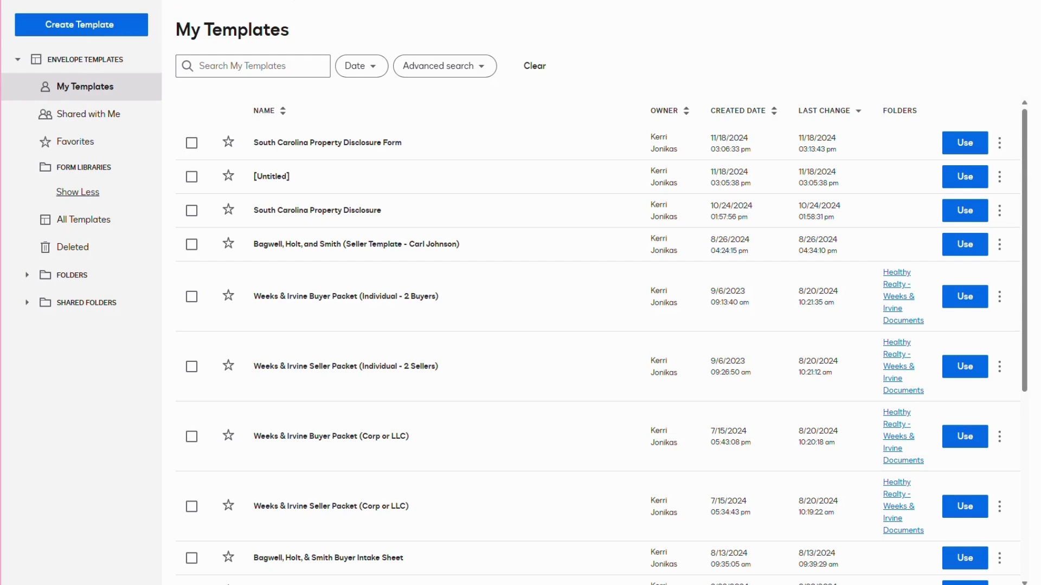
- Start a new envelope from Agreements via Start > Envelopes > Send an Envelope
click(202, 5)
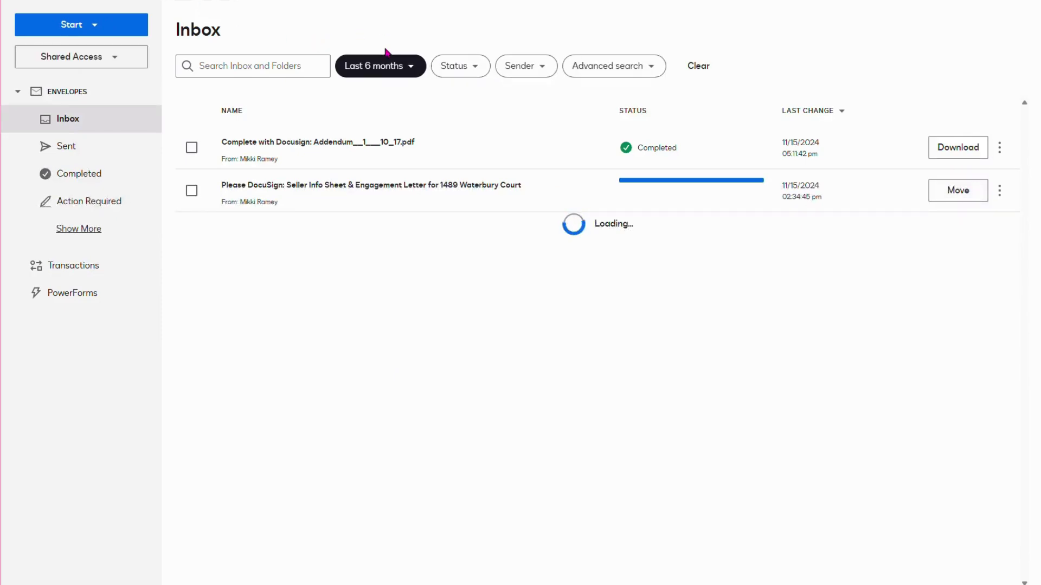
click(76, 25)
mouse_move(88, 53)
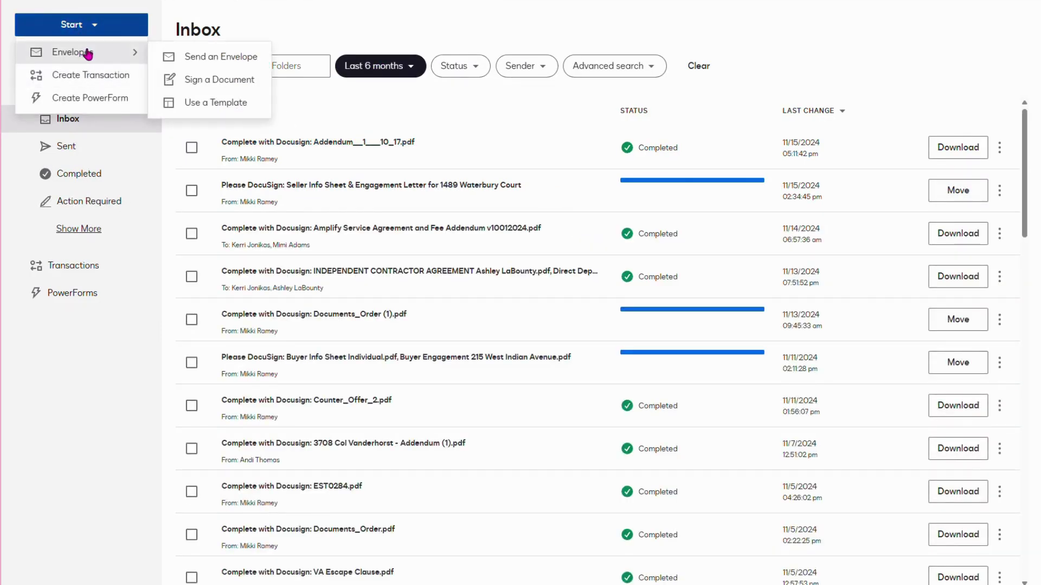
click(172, 57)
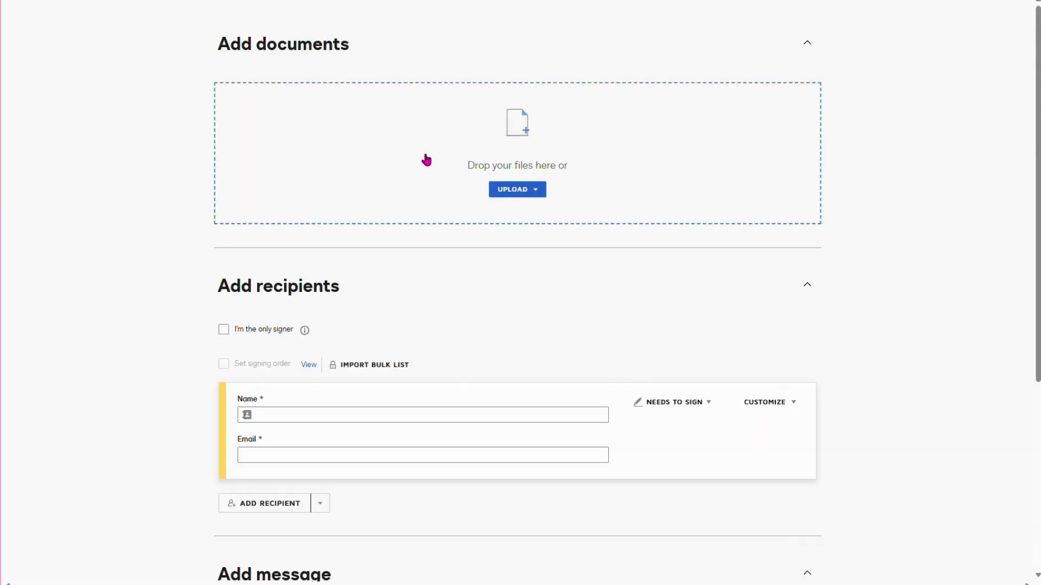
- Upload the 008.SC Disclosure Statement and Addendum PDF into the envelope
click(228, 92)
click(143, 5)
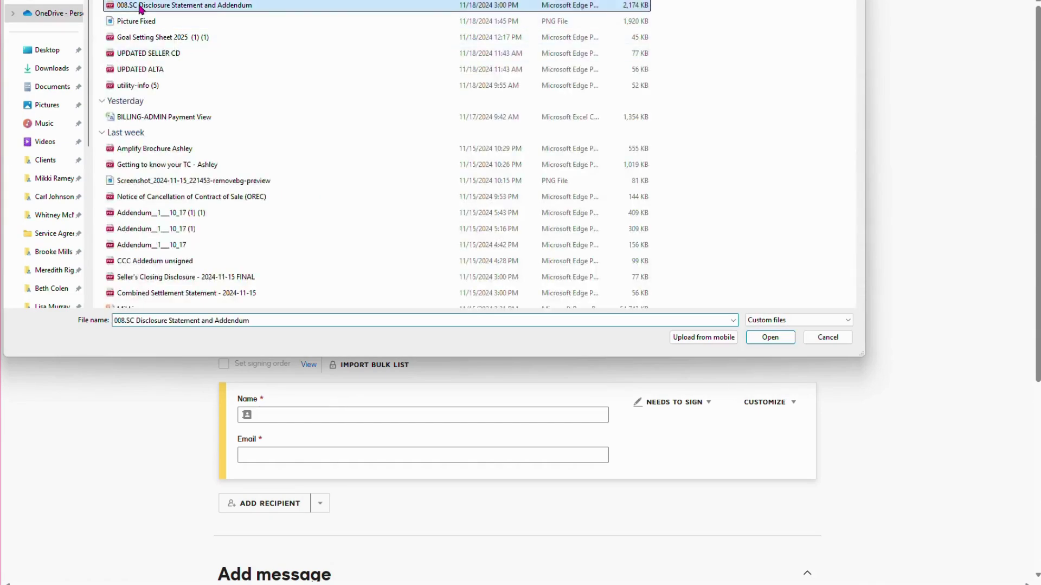
click(767, 337)
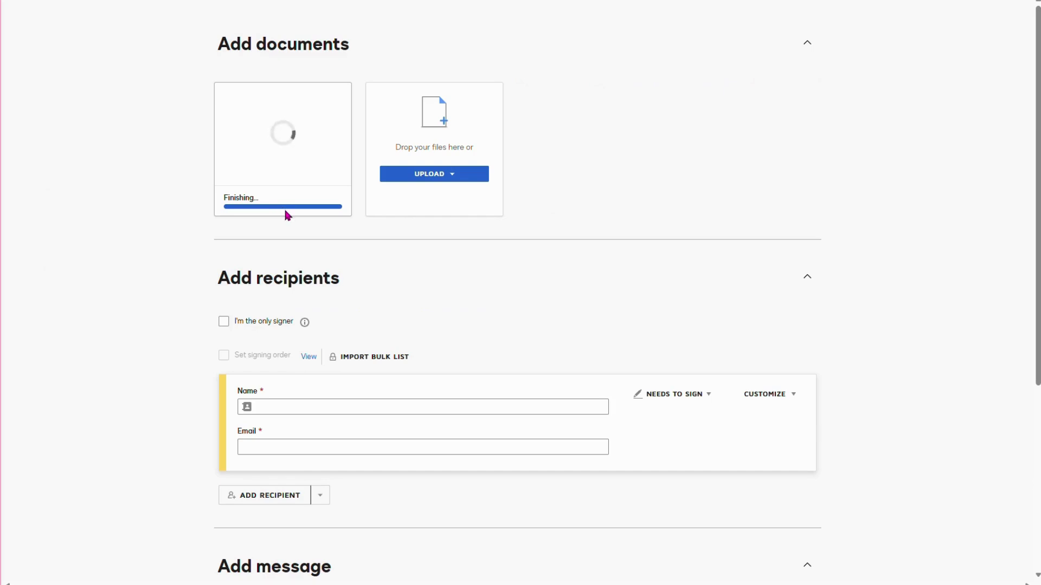
- Scroll to the message section and clear the pre-filled Email Subject text
scroll(313, 224, down, 5)
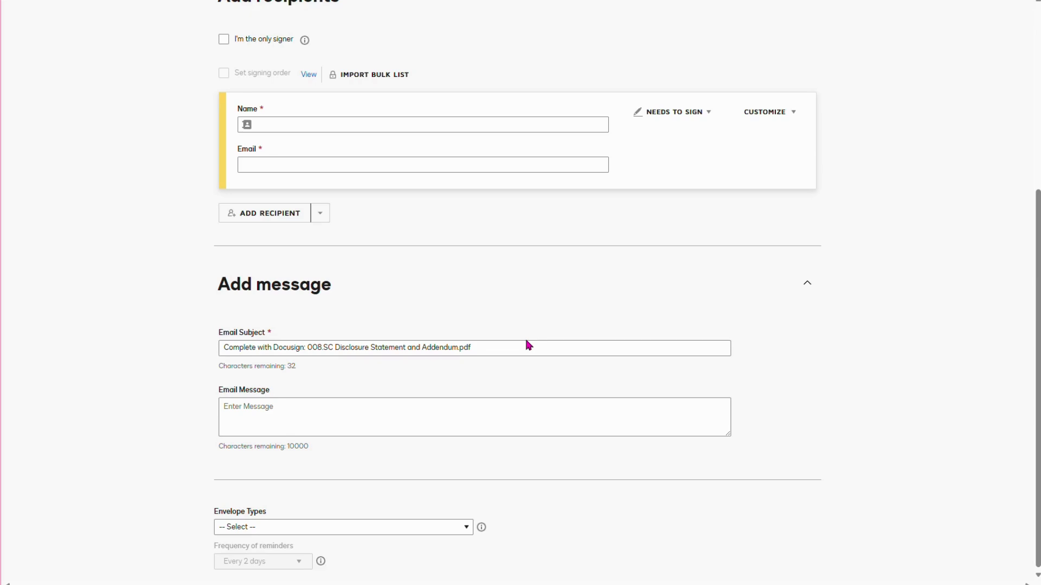
drag(528, 347, 24, 303)
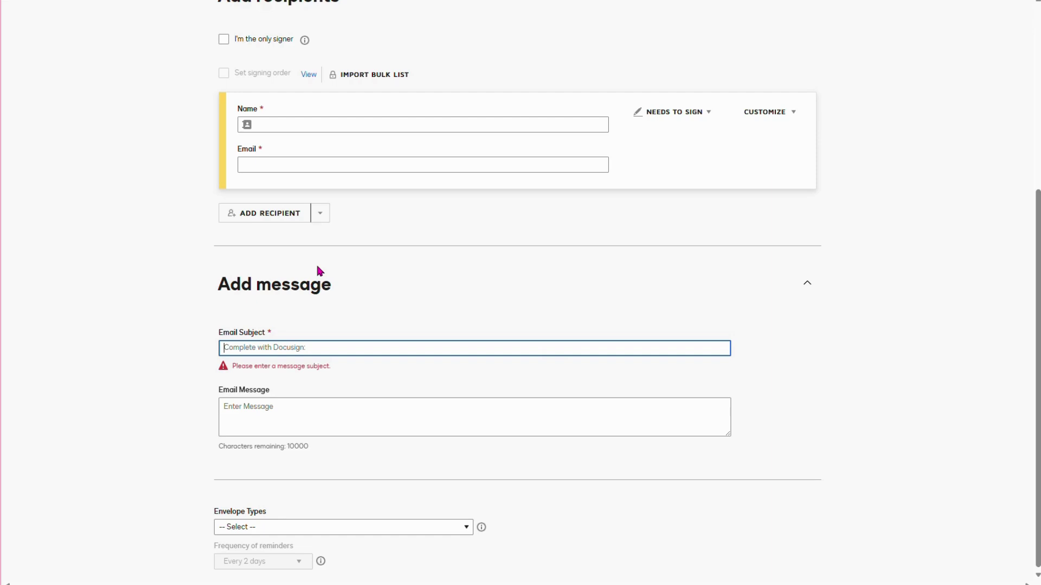
- Type '123 Main Street - Property Disclosure Form' as the subject, then replace the address with the signer's name
text(1)
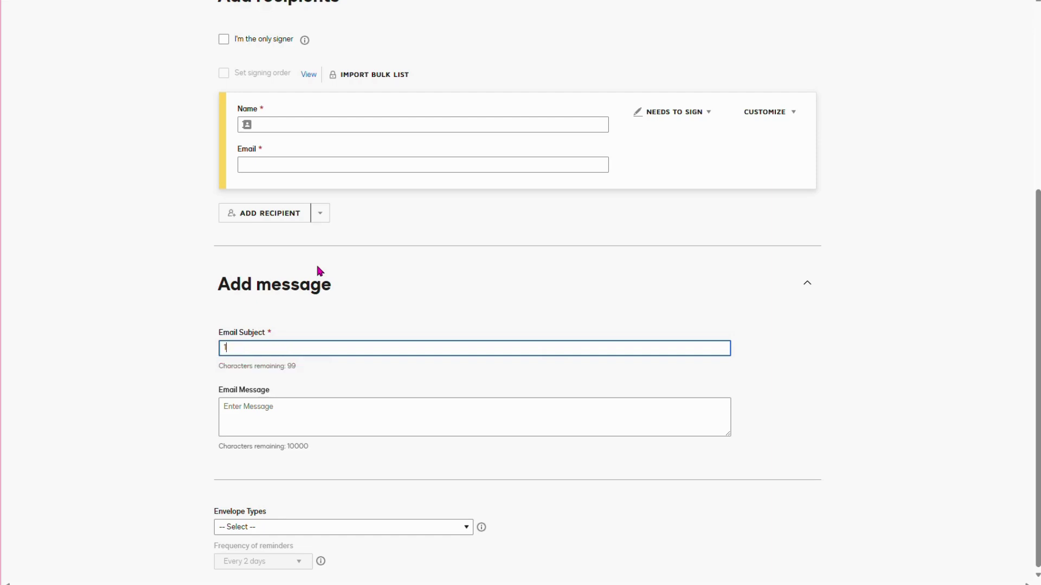
text(23 Main Street - Property Disclosure Form)
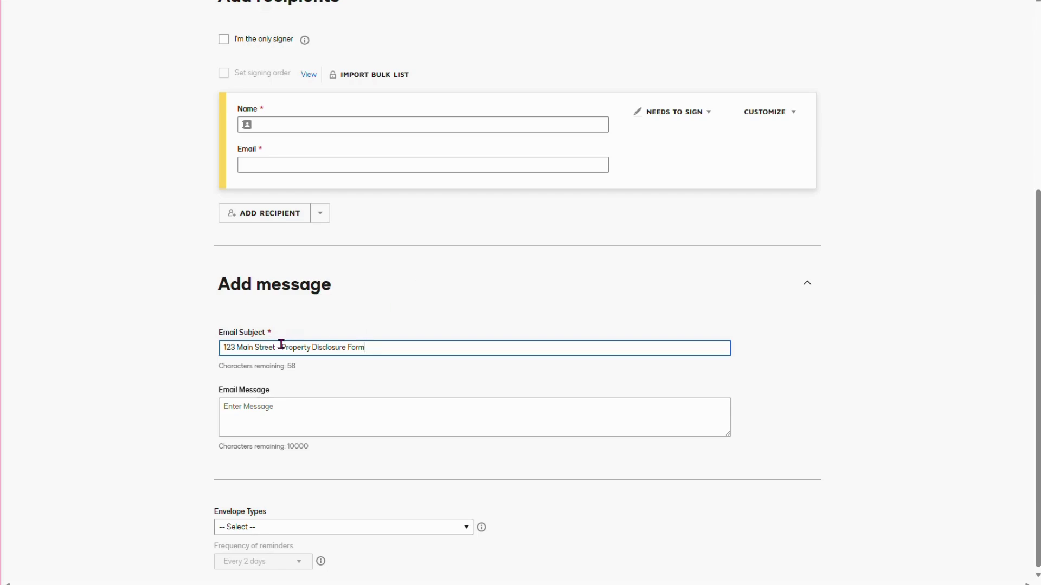
drag(275, 347, 223, 347)
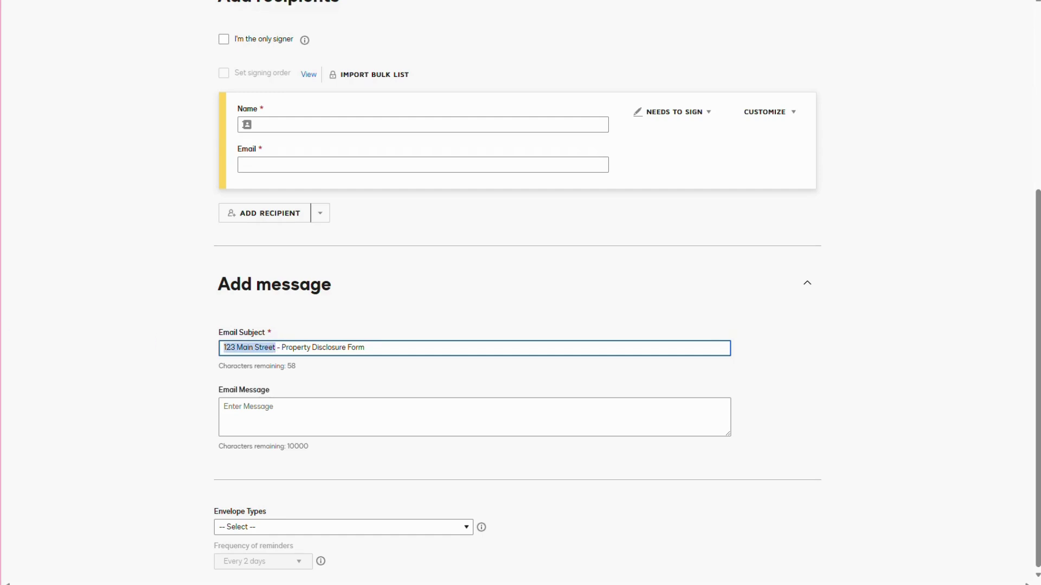
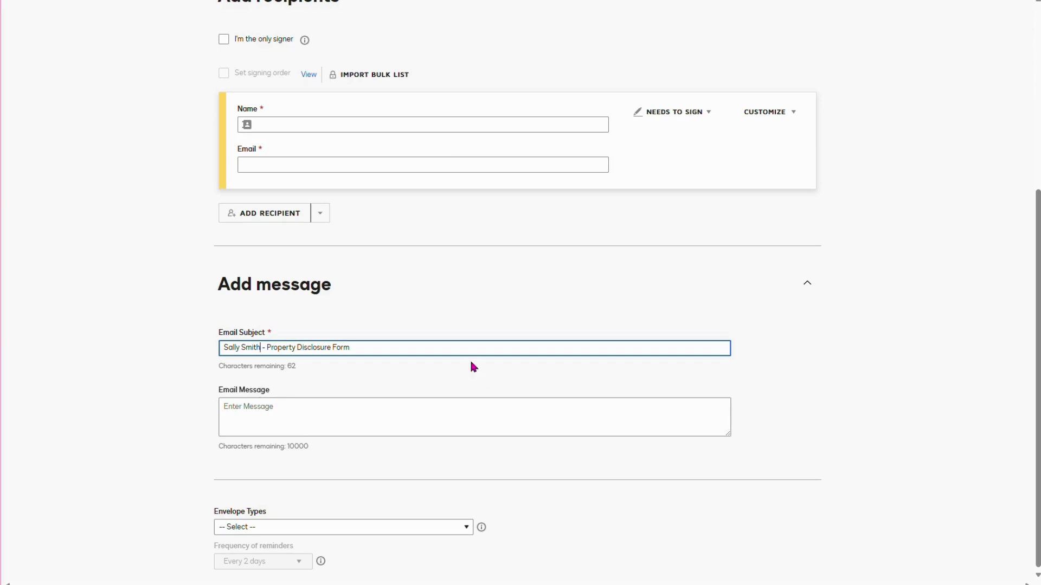
scroll(524, 249, up, 1)
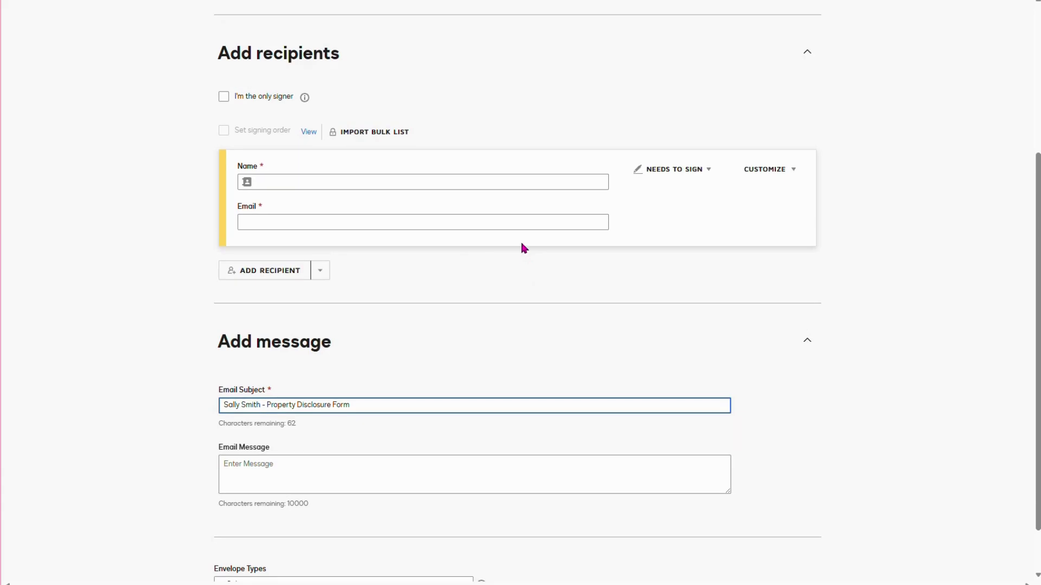
- Add a second recipient card, then close the envelope to bring up the save prompt
click(267, 274)
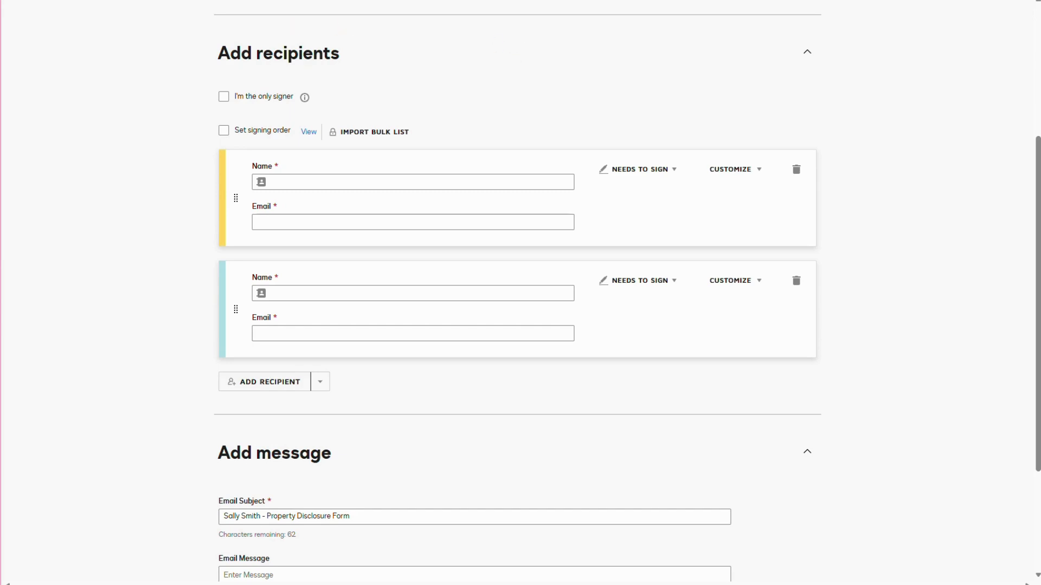
click(38, 2)
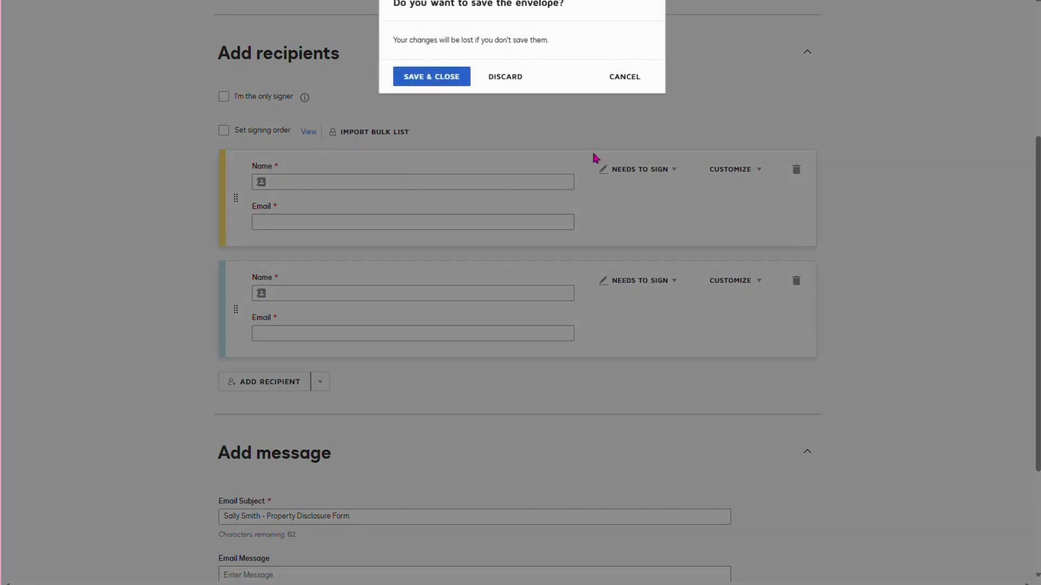
- Discard the draft and start a new envelope via Start > Envelopes > Send an Envelope
click(494, 77)
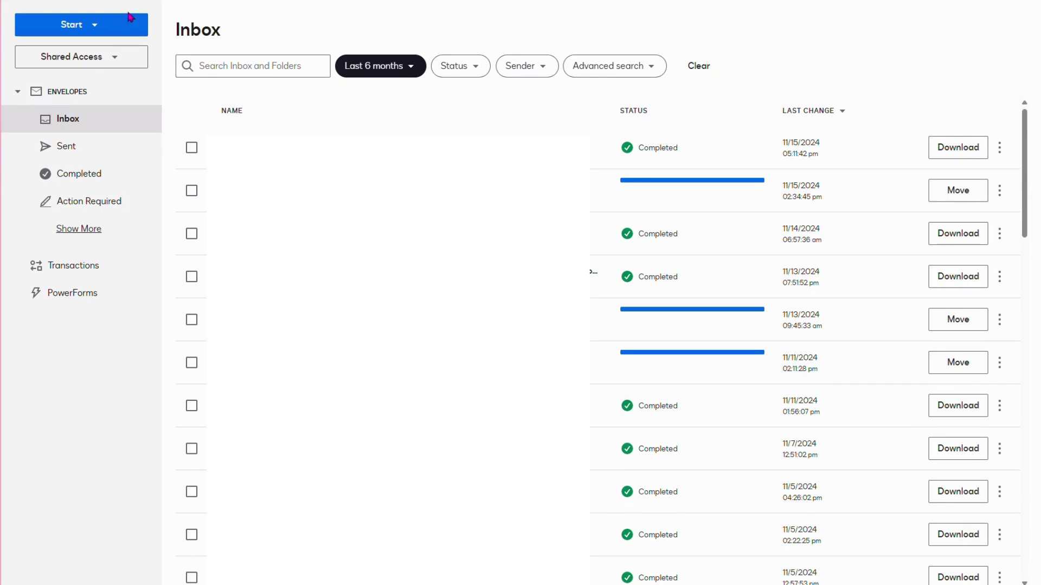
click(74, 23)
mouse_move(111, 56)
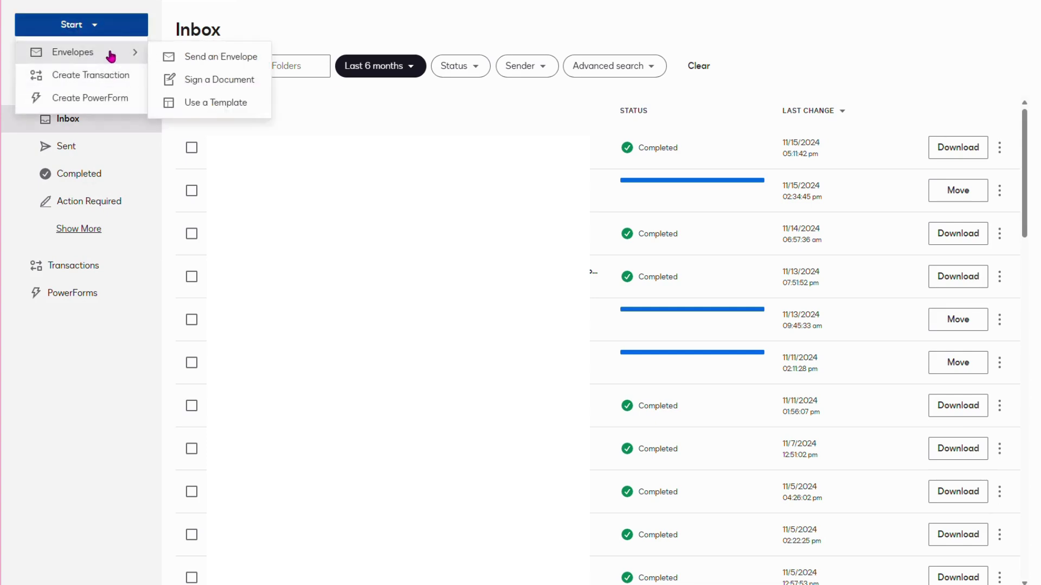
click(255, 56)
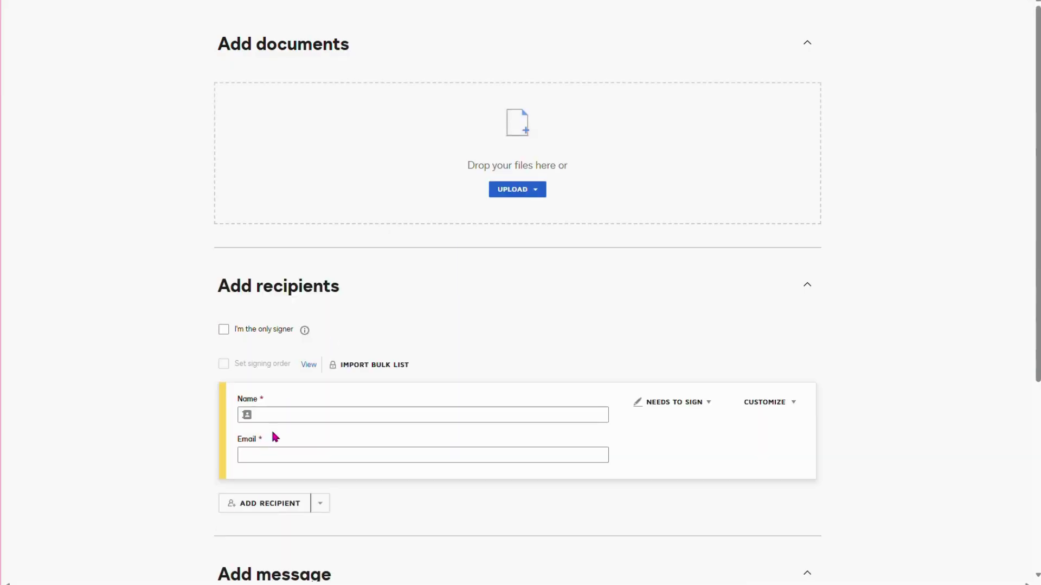
- Enter a partial recipient name in the first Name field, then close the envelope
click(281, 414)
text(kerri)
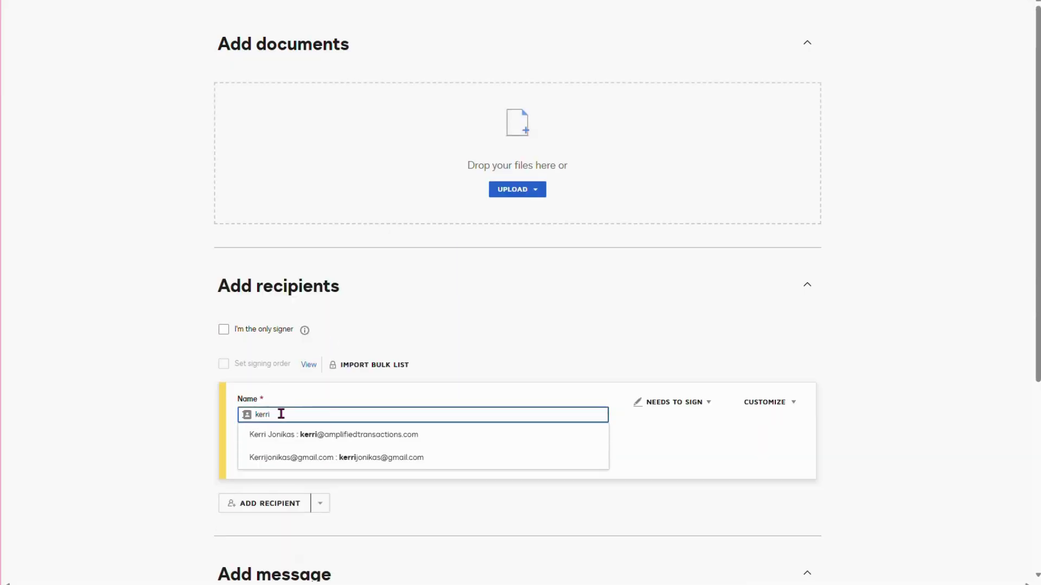
click(457, 370)
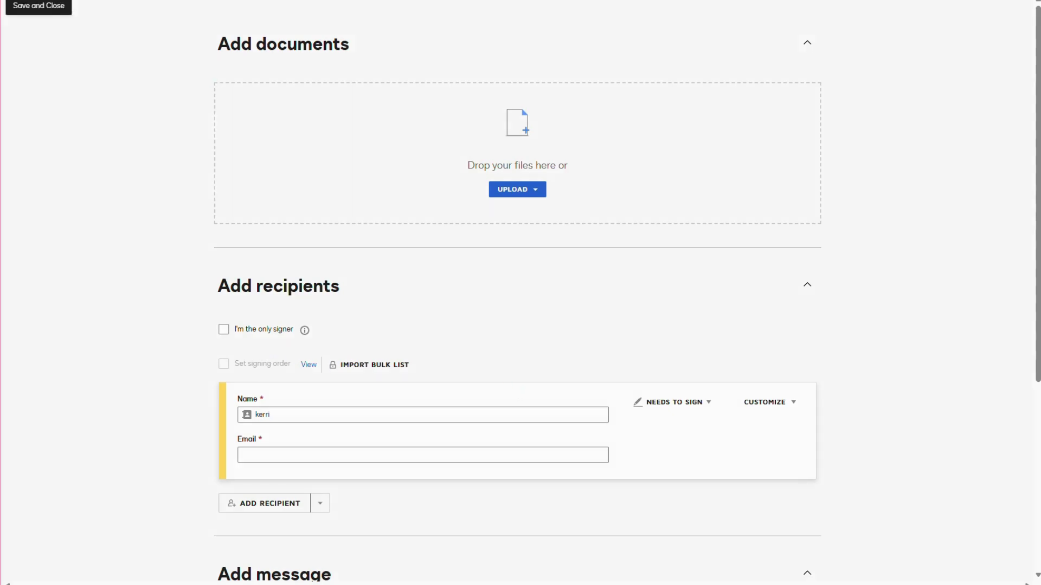
click(16, 3)
- Discard the unfinished envelope and open Contacts under My Preferences
click(513, 77)
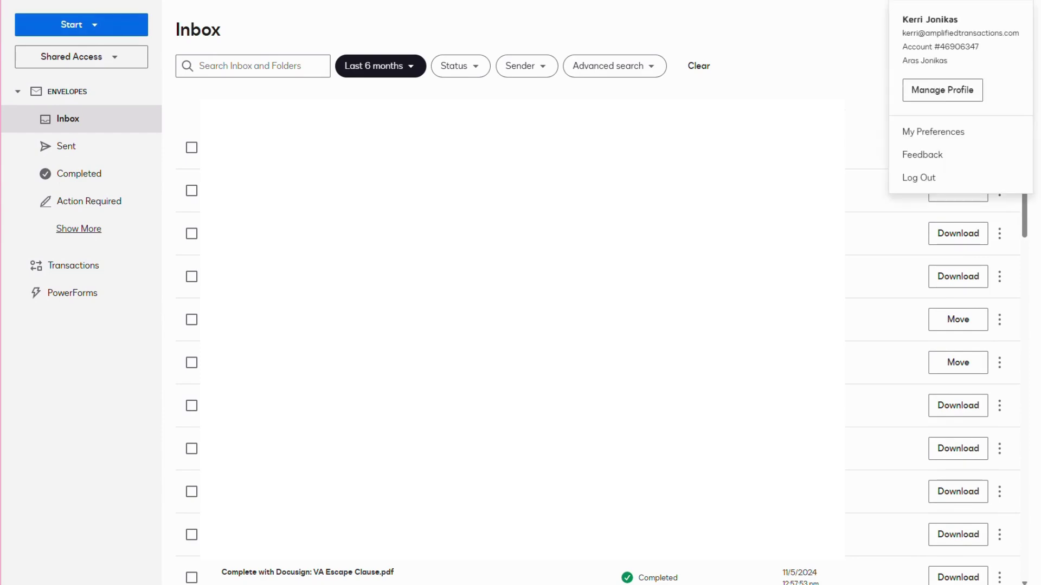
click(947, 133)
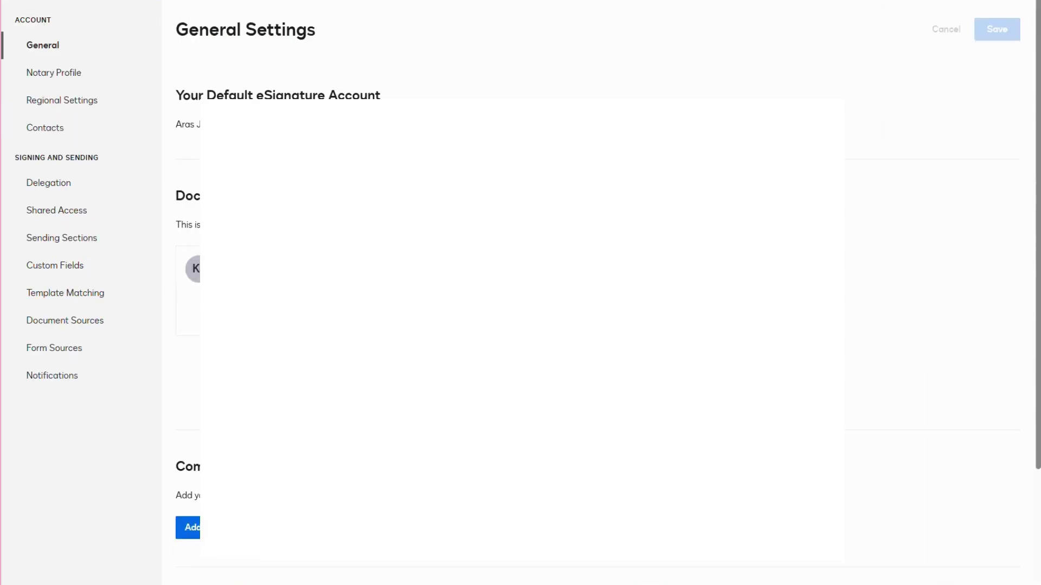
click(98, 131)
- Search the address book for the signer's name, then clear the search box
click(237, 111)
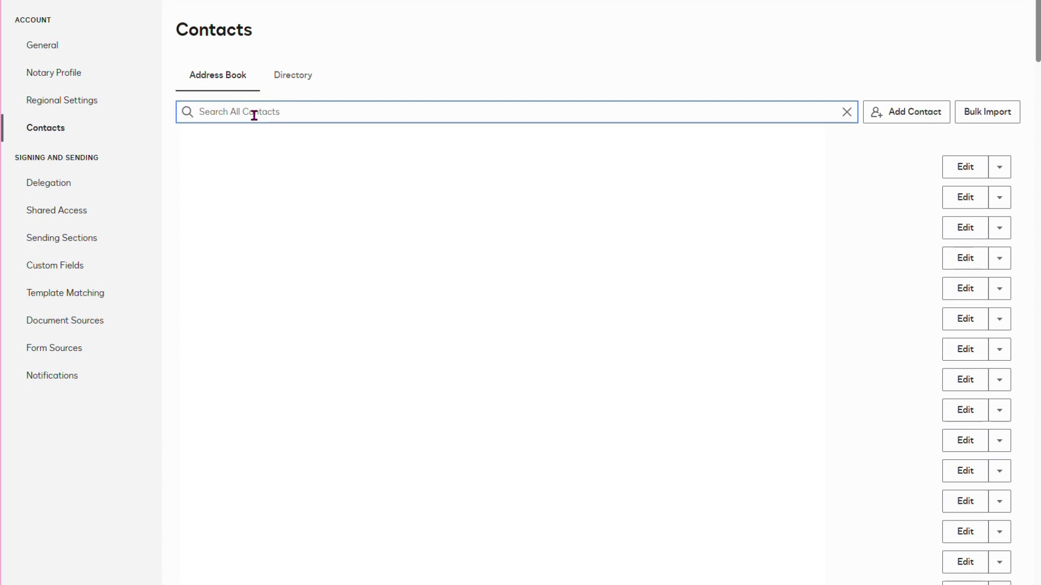
drag(253, 112, 180, 110)
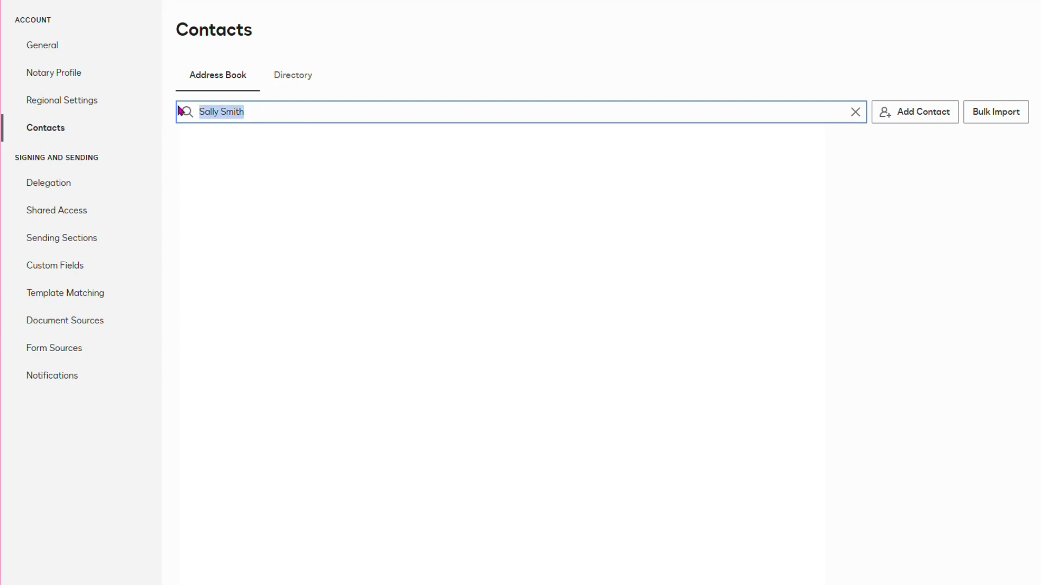
key(BackSpace)
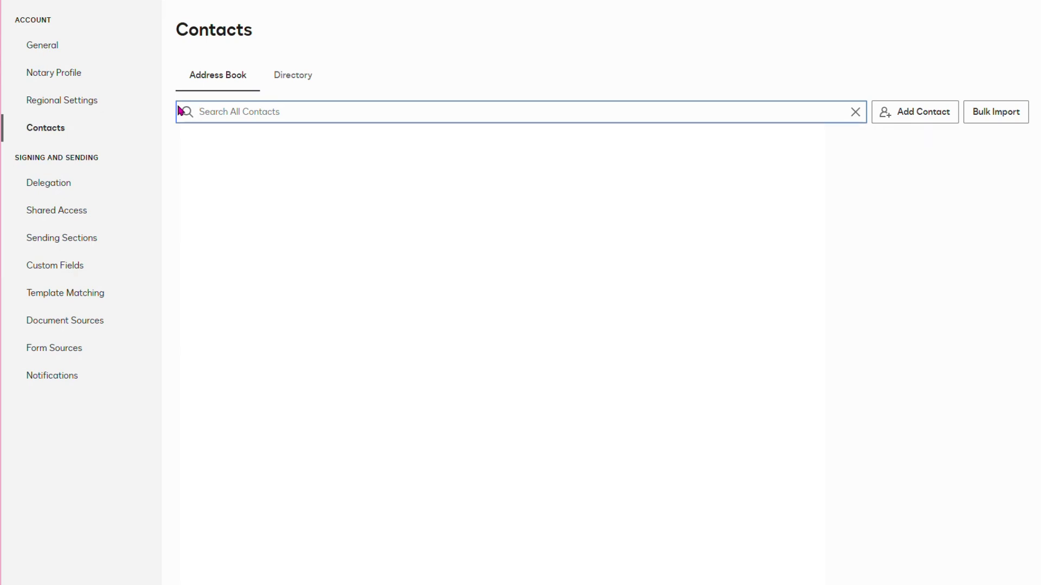
- Find the contact in the Address Book, view its details, then start a document upload from Home
text(kerri)
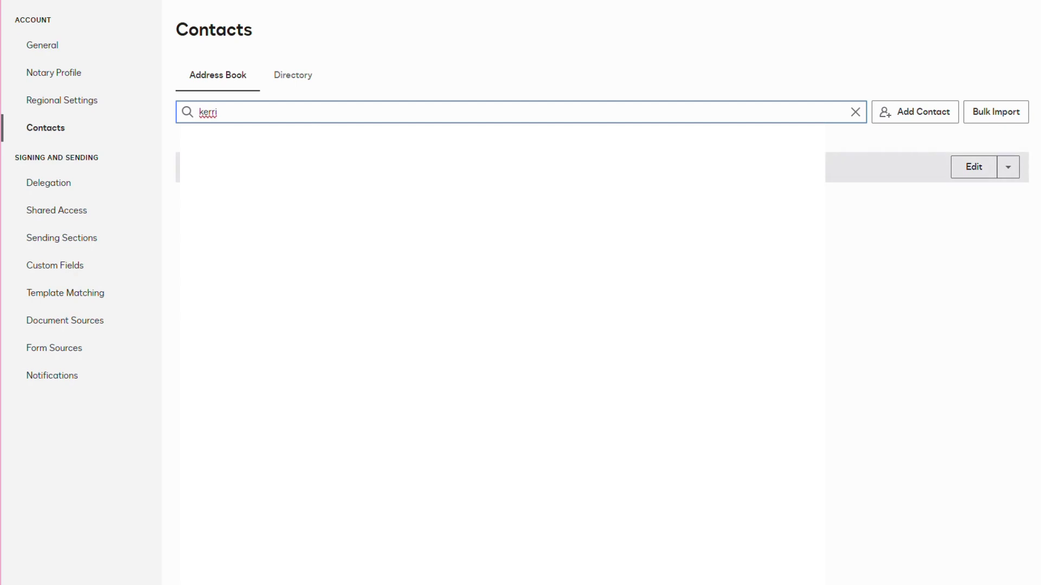
click(191, 167)
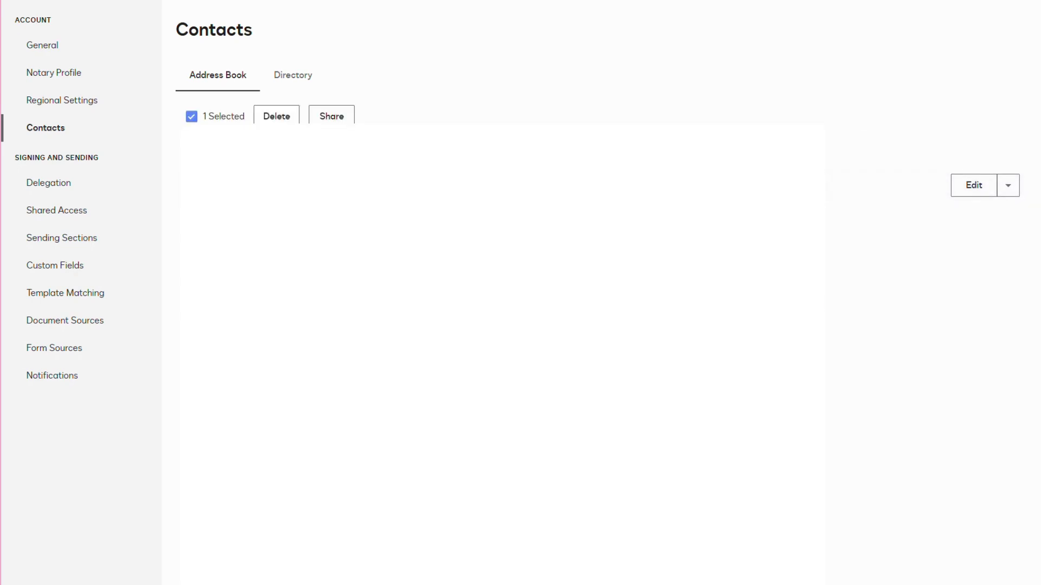
click(1011, 193)
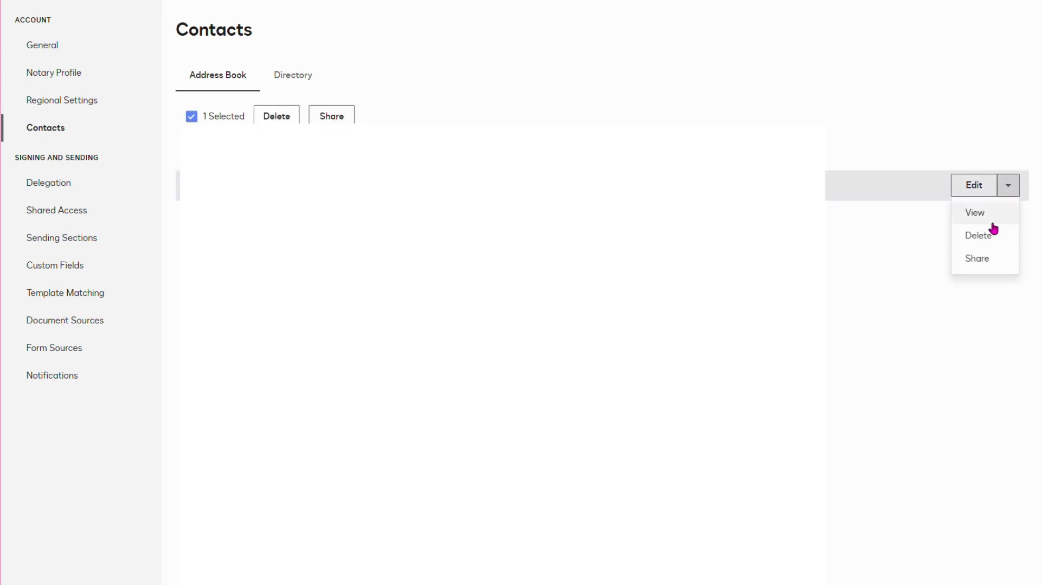
click(975, 213)
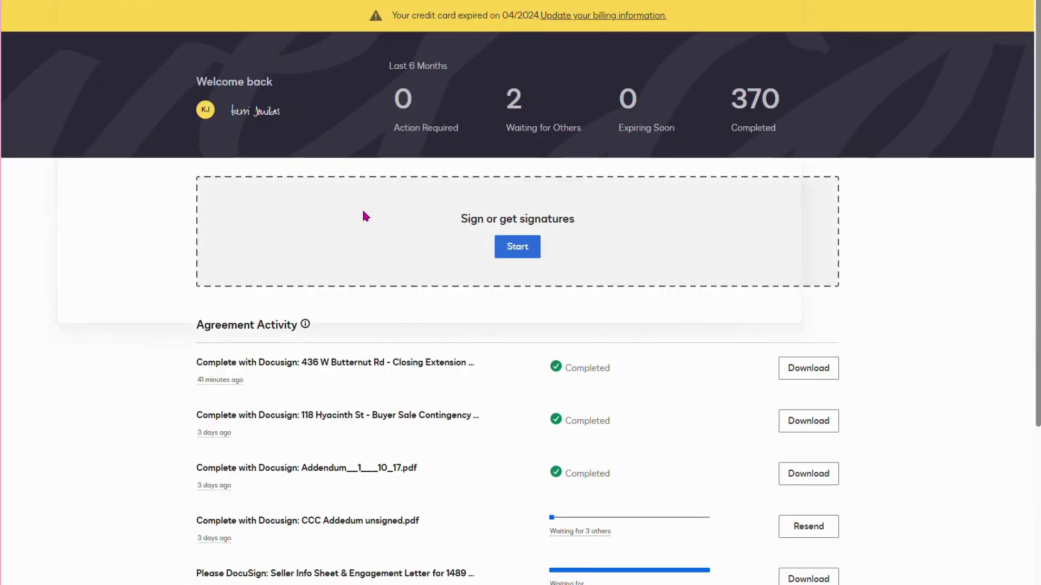
click(365, 217)
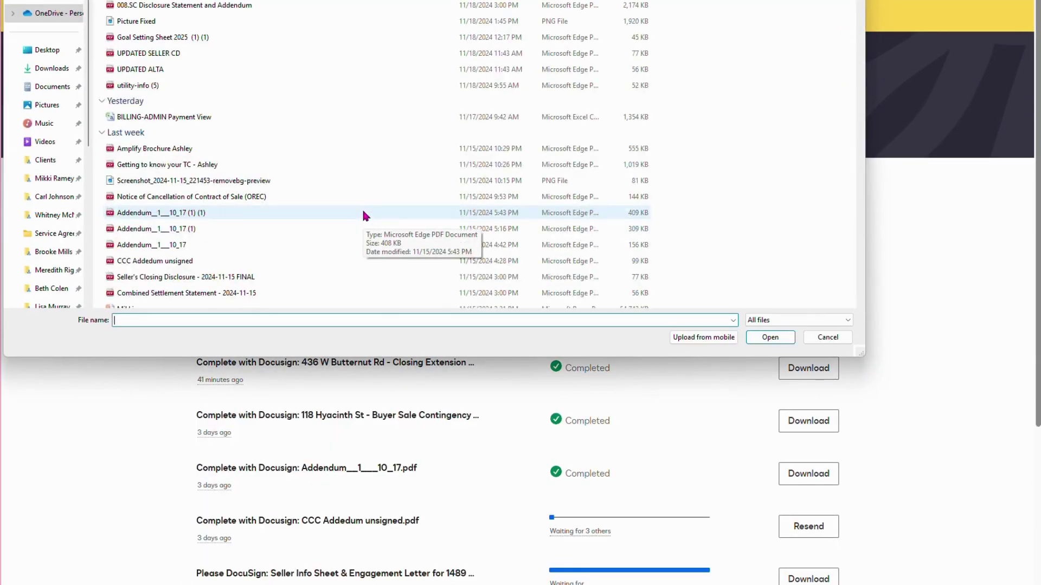
- Upload 008.SC Disclosure Statement and Addendum and set the first recipient's role to In Person Signer
double_click(271, 6)
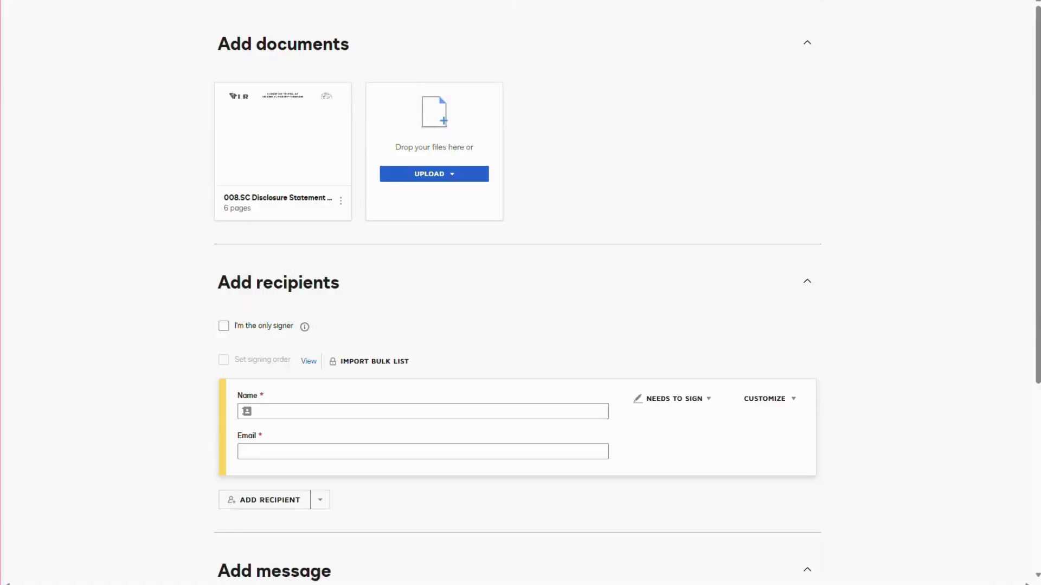
click(674, 398)
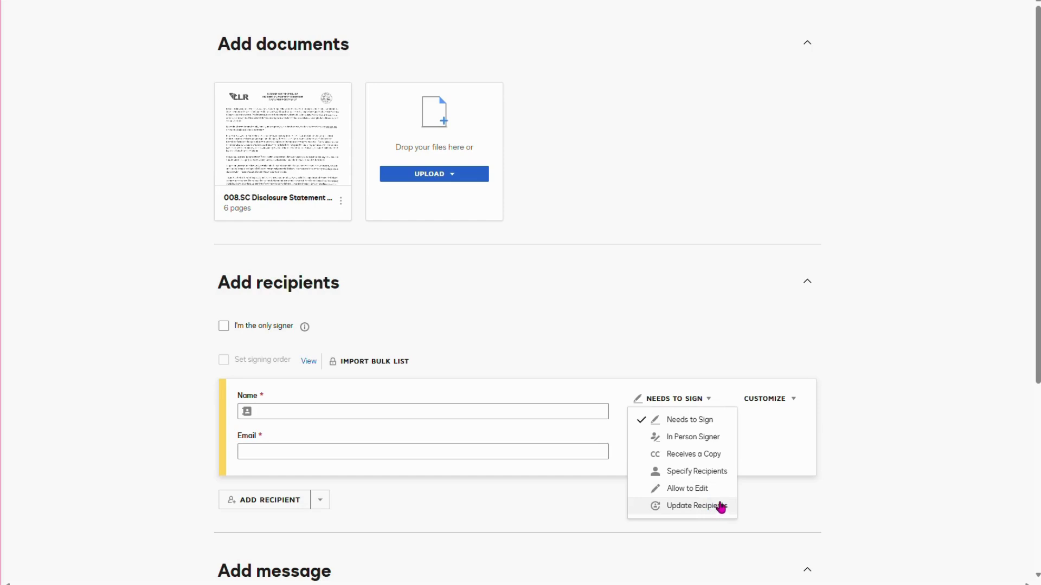
click(676, 439)
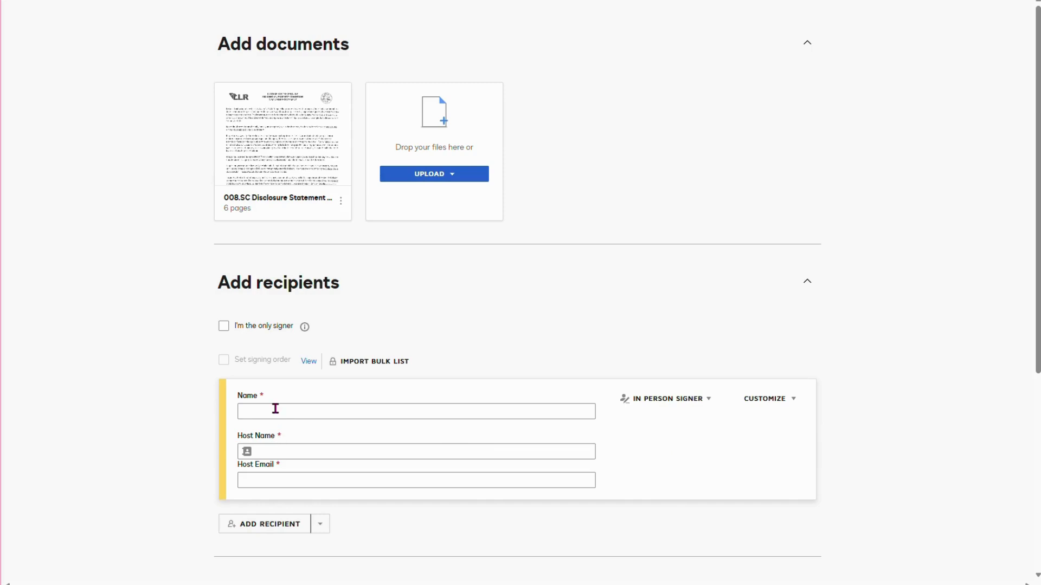
click(262, 448)
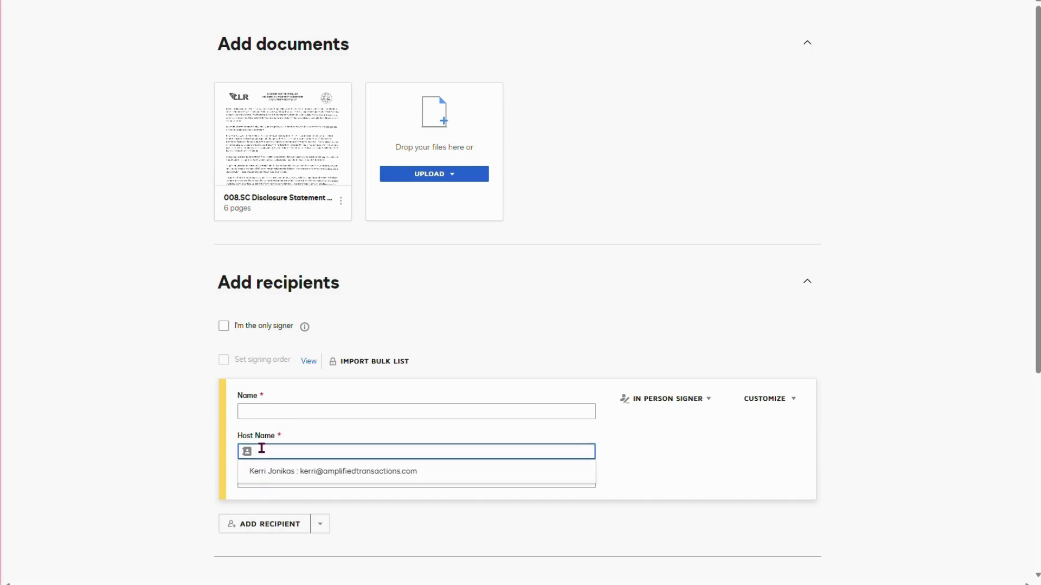
click(287, 408)
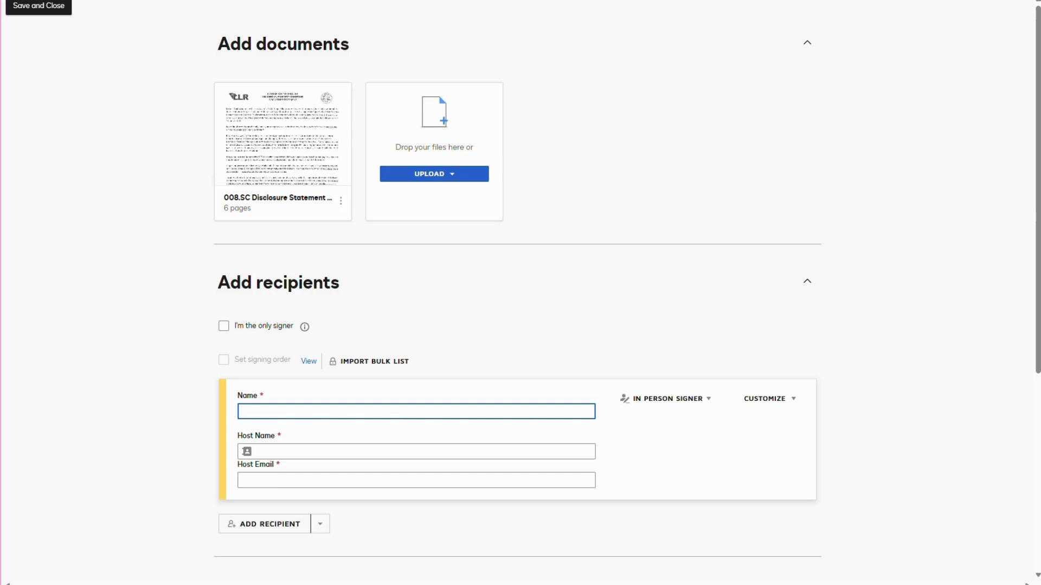
- Close the envelope editor to bring up the 'Do you want to save the envelope?' prompt
click(39, 3)
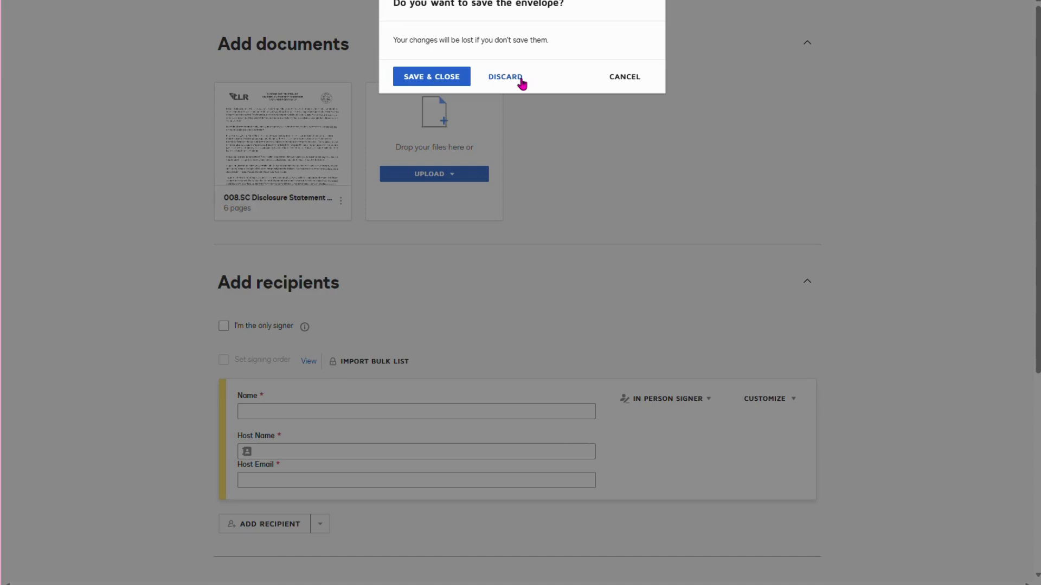
- Discard the unsaved envelope and return to the Home dashboard showing 2 waiting and 370 completed
click(520, 80)
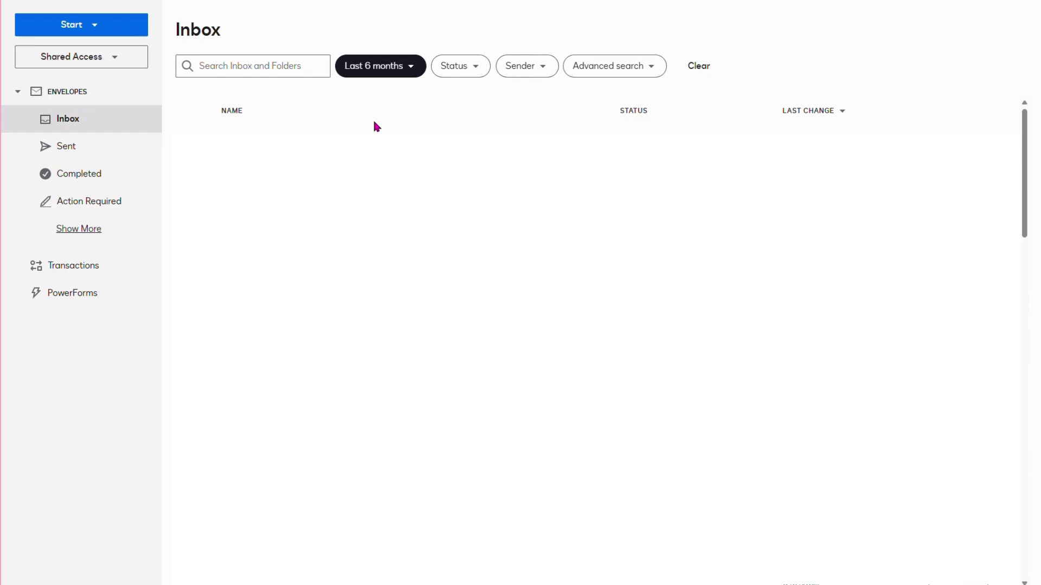
click(82, 2)
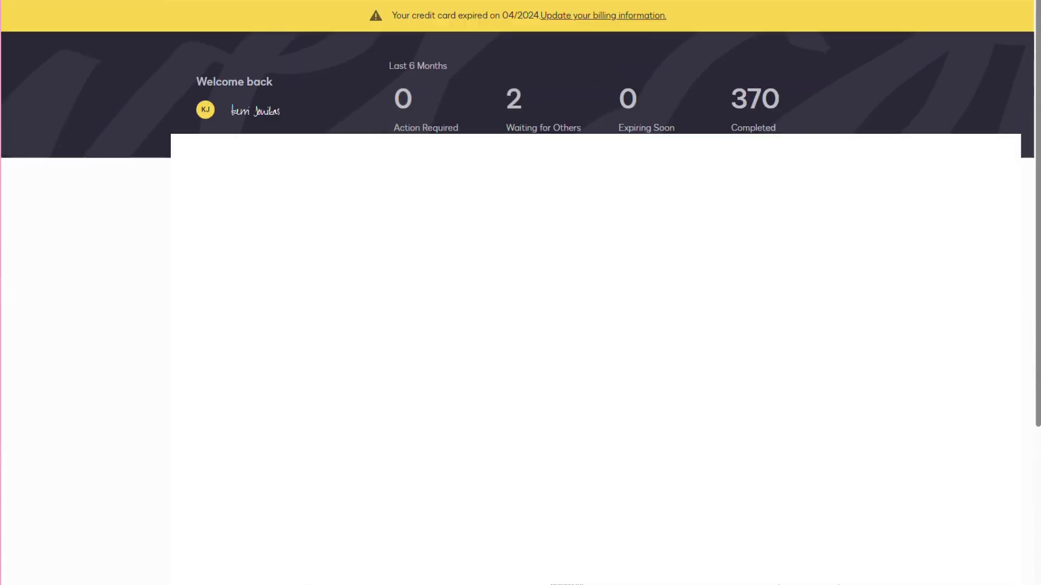